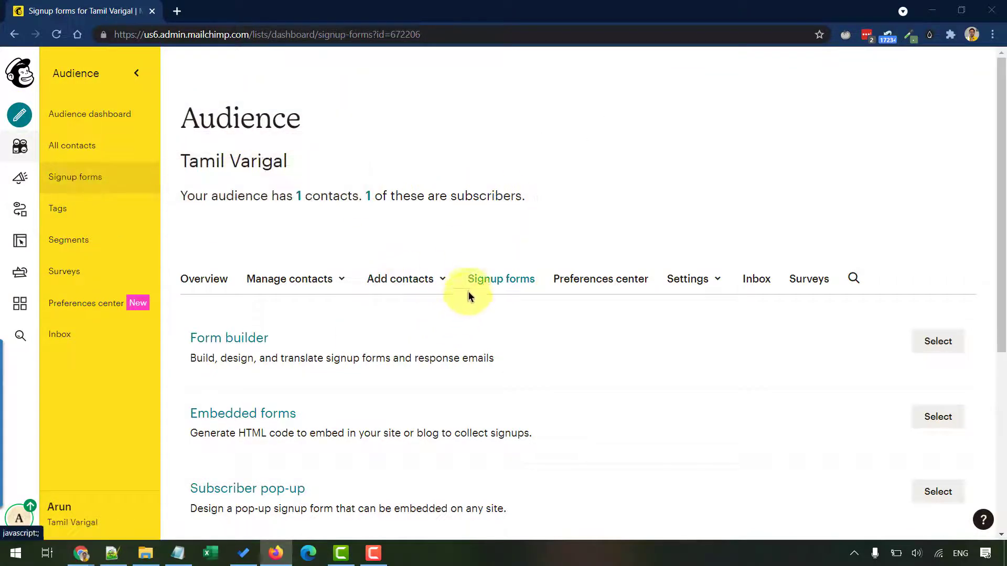
# Step: Open the embedded forms generator from the audience's signup form types
pyautogui.scroll(-2, 562, 258)
pyautogui.scroll(-1, 563, 258)
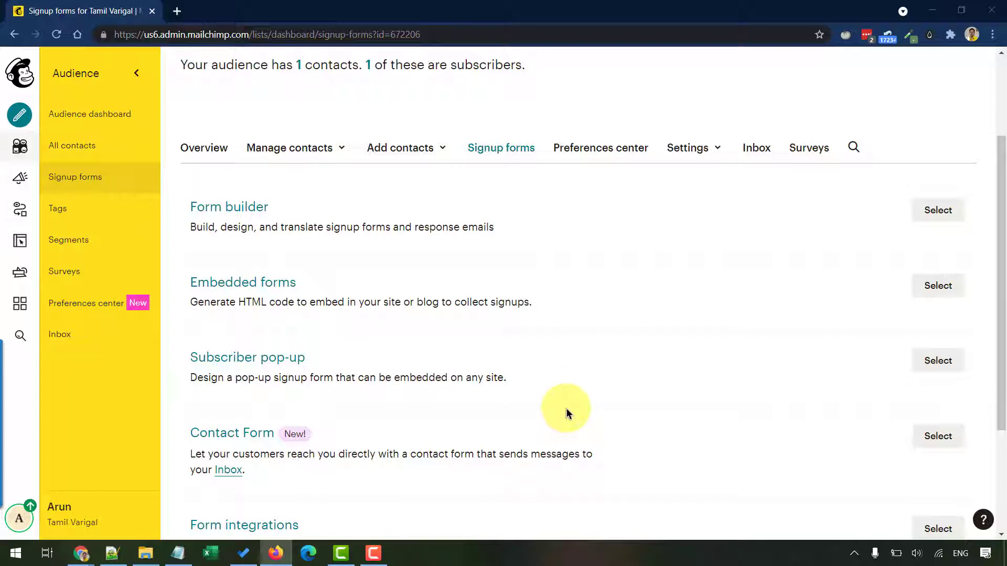
pyautogui.scroll(-2, 596, 266)
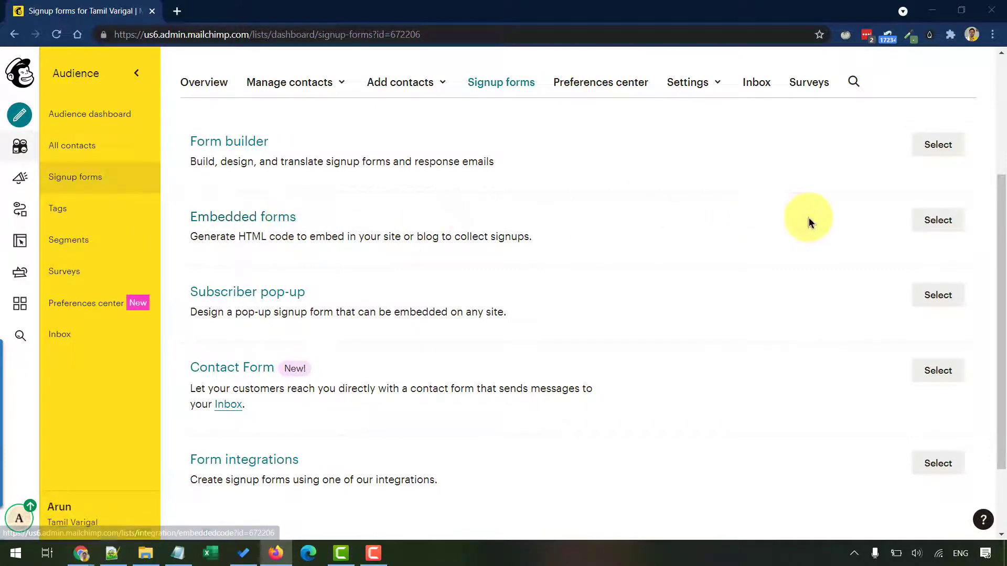
pyautogui.click(939, 222)
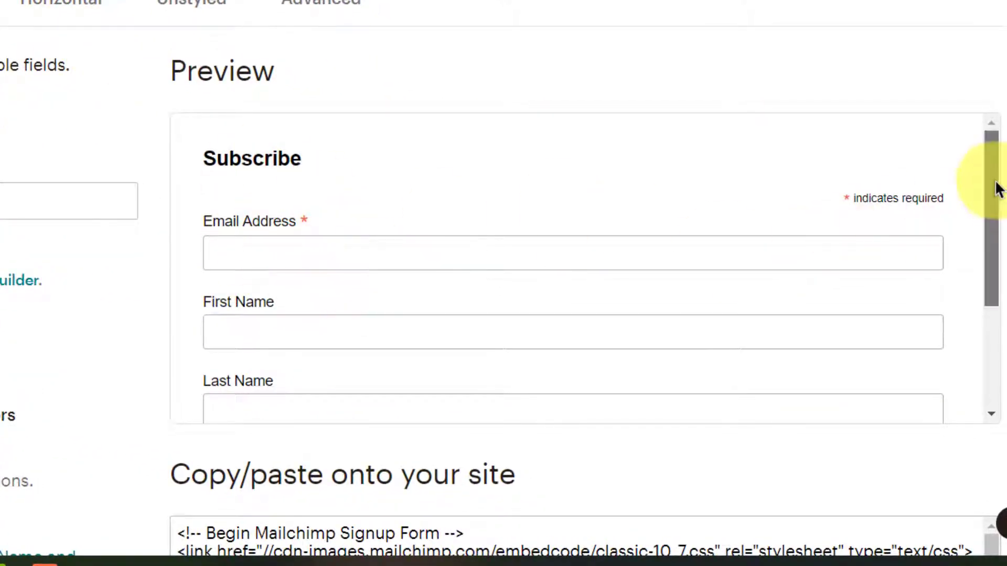
# Step: Replace the title of the classic embedded form with "Welcome to my club" and apply it to the preview
pyautogui.moveTo(996, 189); pyautogui.dragTo(991, 140)
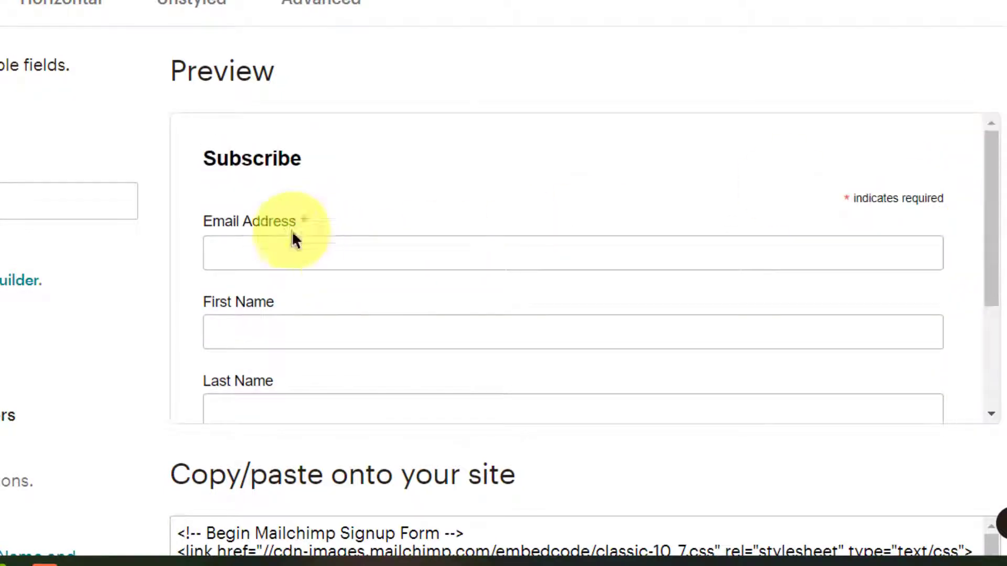
pyautogui.scroll(-3, 332, 287)
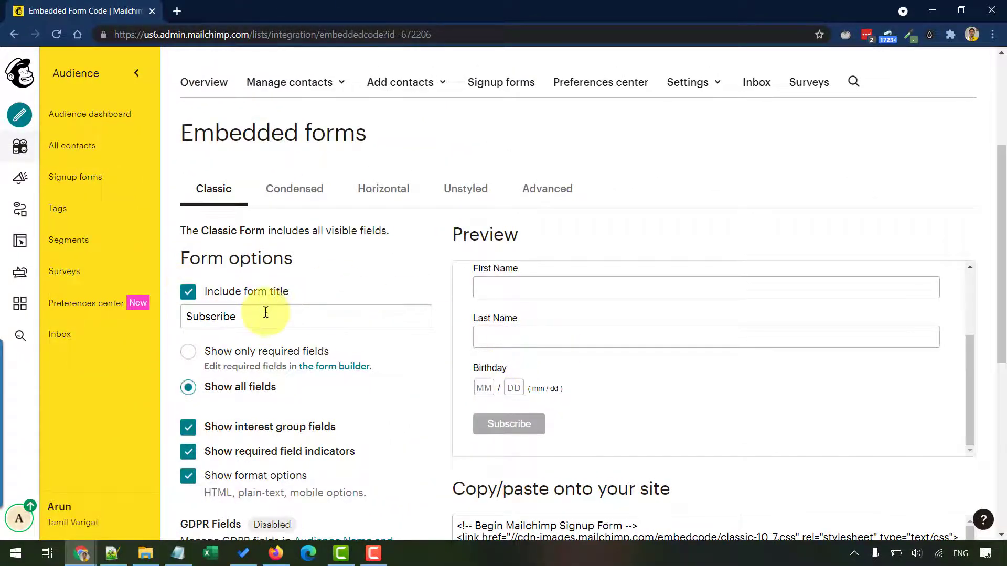
pyautogui.scroll(2, 597, 321)
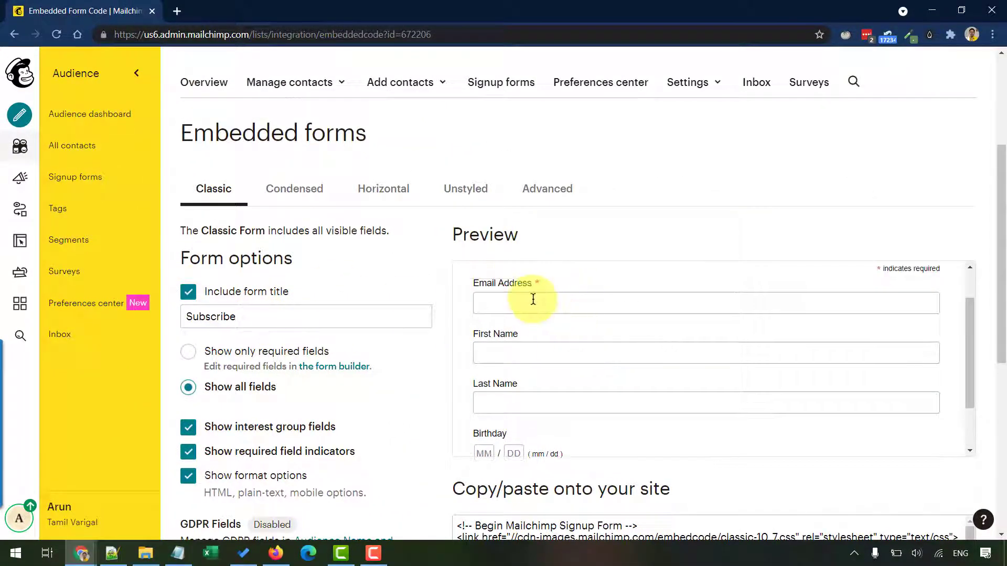
pyautogui.scroll(2, 533, 299)
pyautogui.click(246, 316)
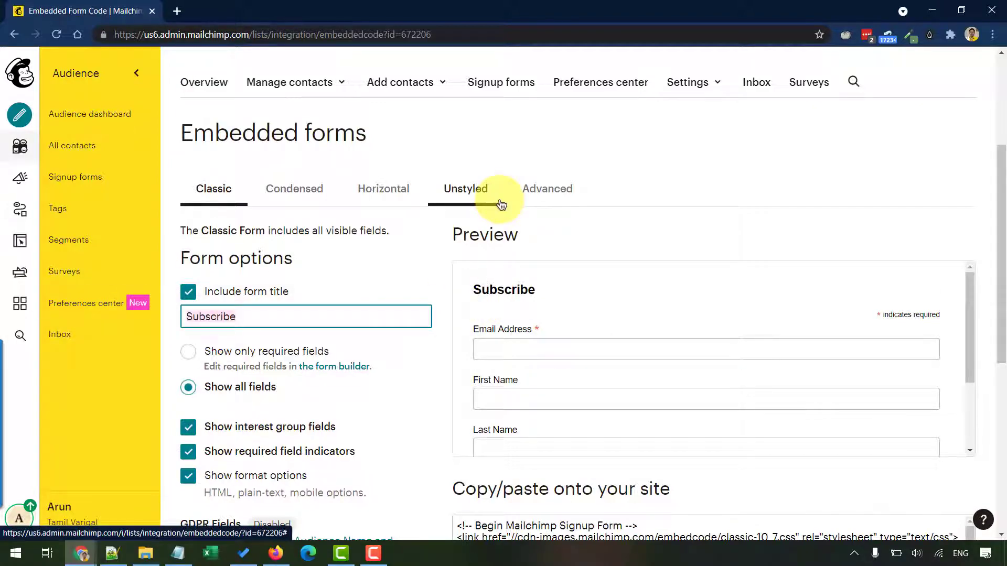
pyautogui.hotkey('ctrl', 'a')
pyautogui.write('Welcome to m')
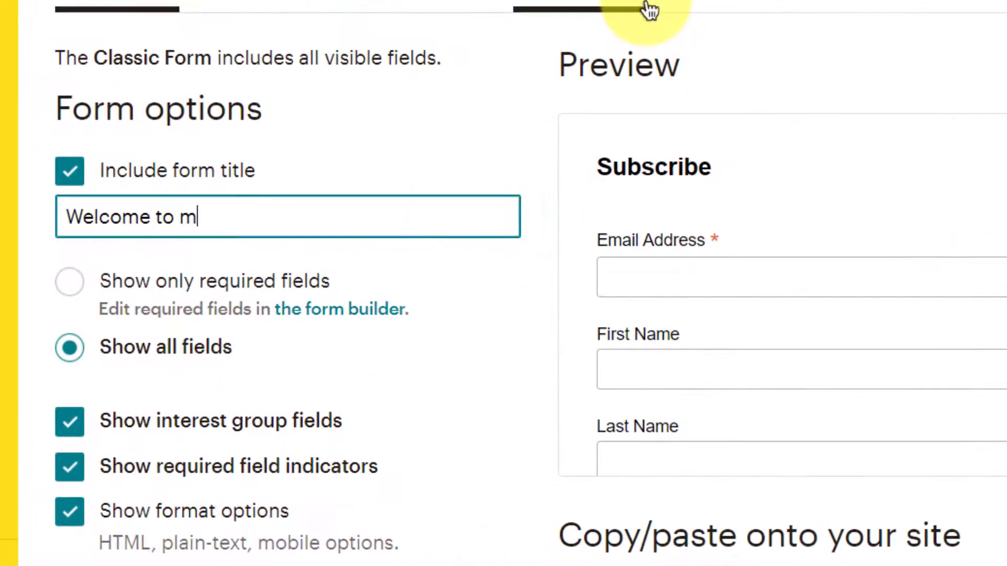
pyautogui.write('y club')
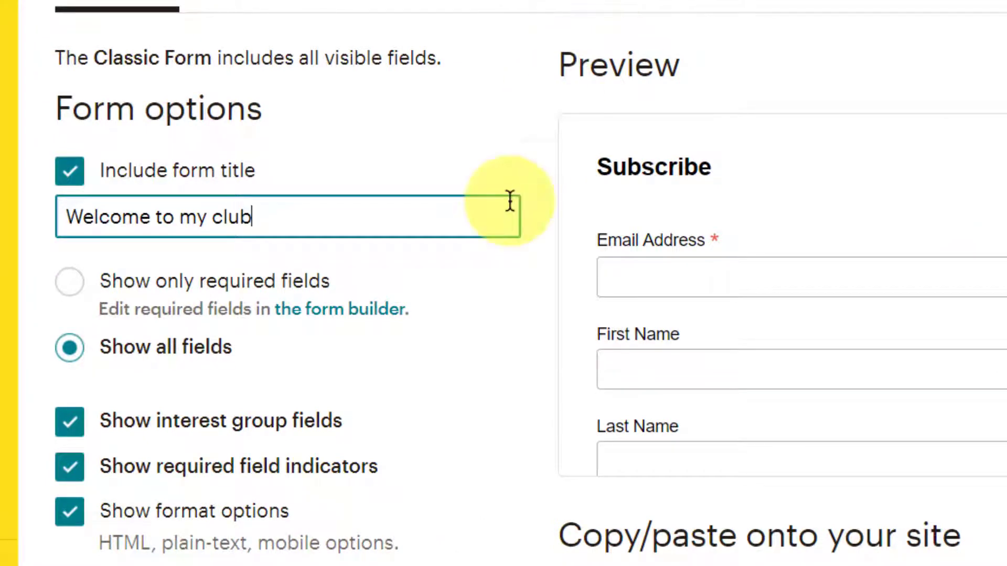
pyautogui.click(648, 173)
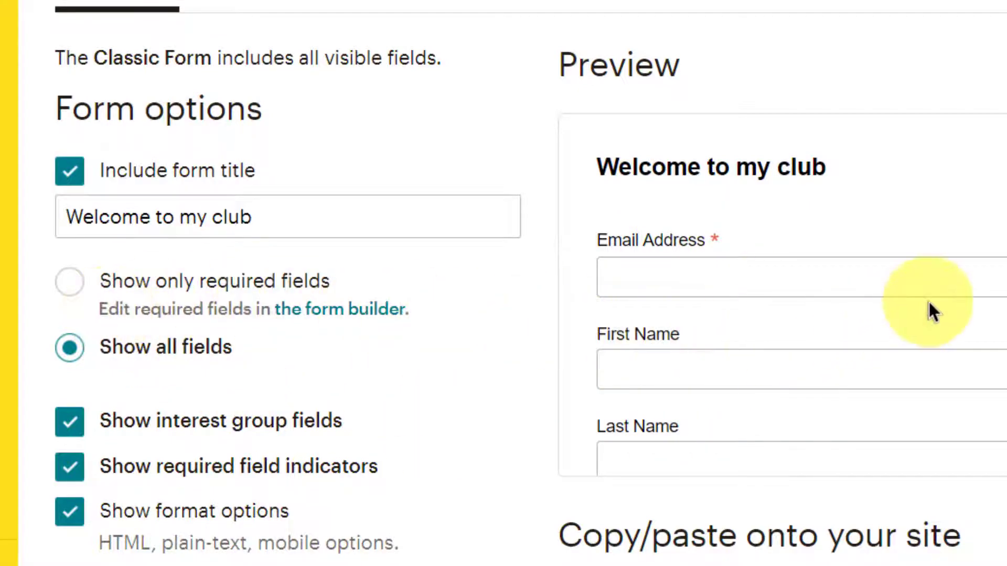
# Step: Examine the classic form's options, optional enhancements and the fields shown in the preview
pyautogui.scroll(-2, 784, 255)
pyautogui.scroll(-9, 404, 415)
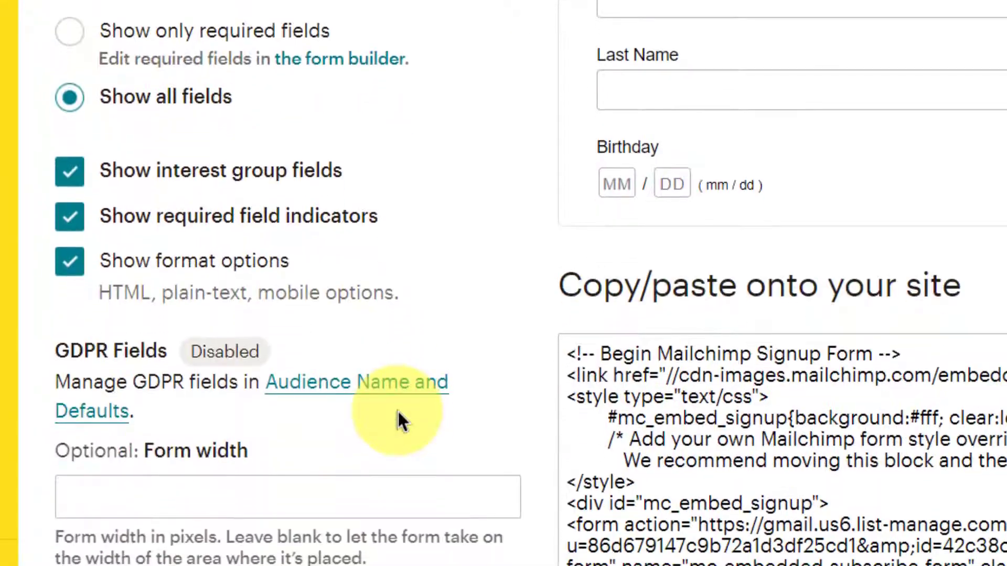
pyautogui.scroll(15, 433, 397)
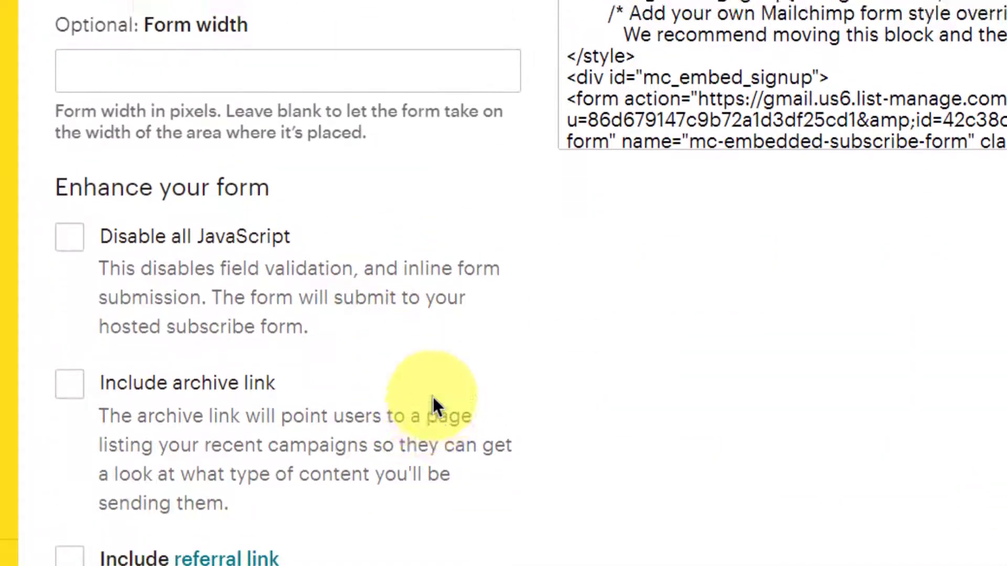
pyautogui.scroll(2, 472, 352)
pyautogui.scroll(-7, 511, 309)
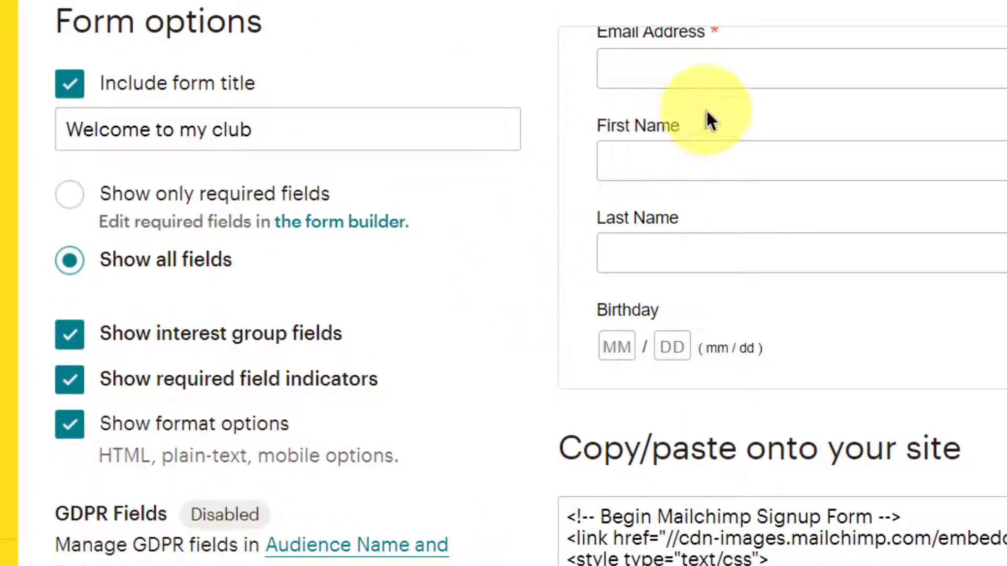
pyautogui.scroll(2, 729, 142)
pyautogui.scroll(1, 749, 164)
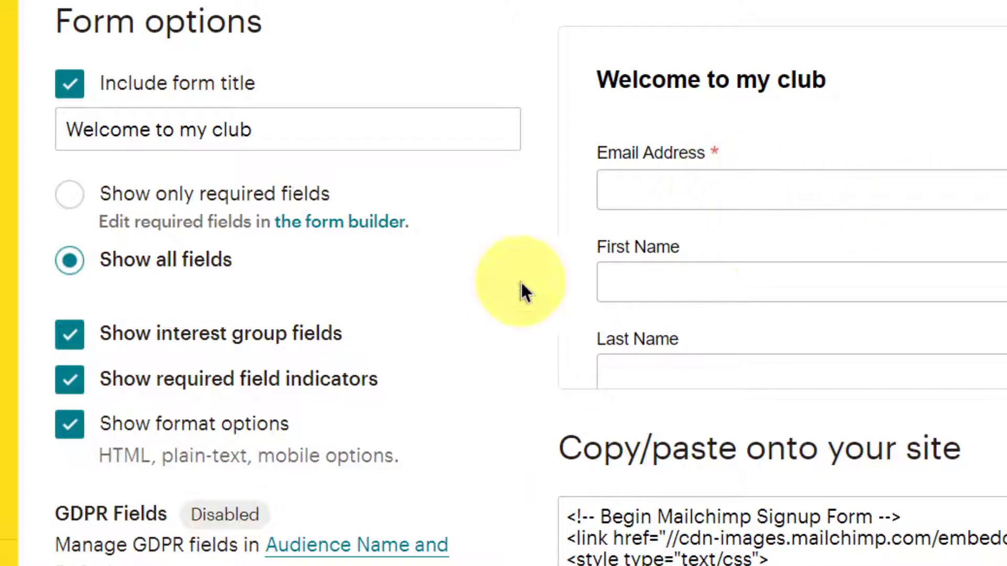
pyautogui.scroll(-2, 445, 308)
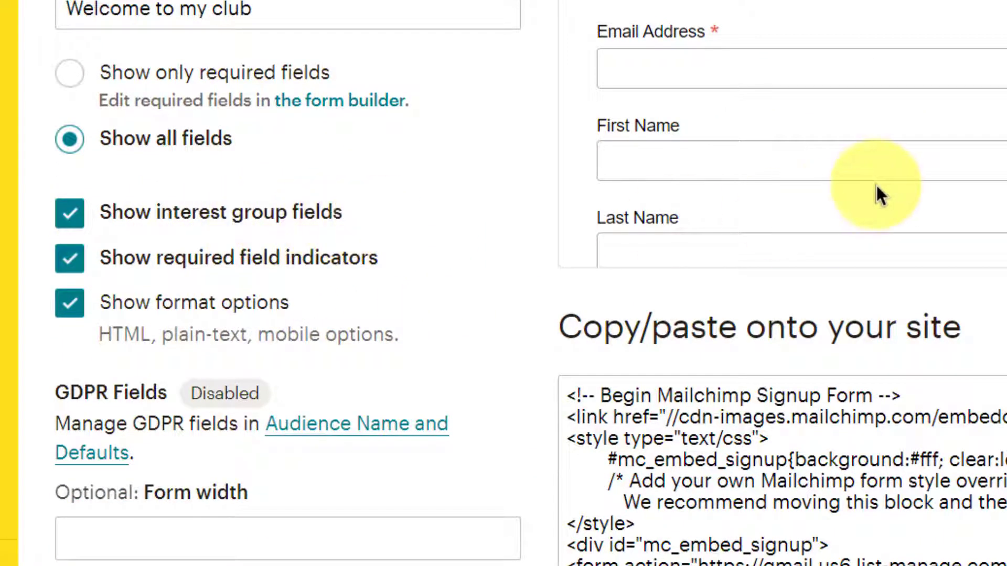
pyautogui.scroll(-2, 874, 185)
pyautogui.scroll(-1, 872, 181)
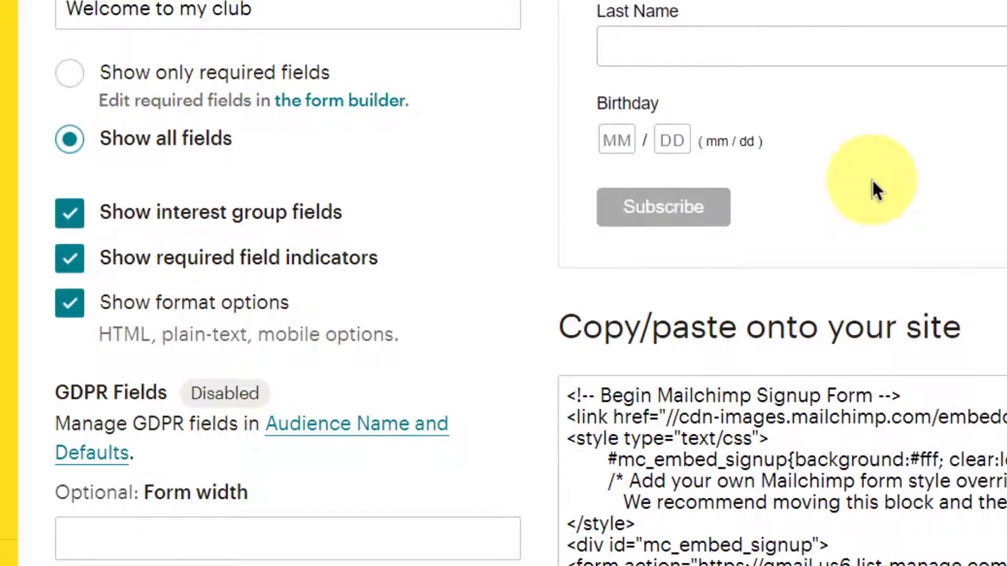
# Step: Turn off the interest group fields and format options, and toggle the required field indicators off and on again
pyautogui.click(68, 216)
pyautogui.scroll(3, 782, 170)
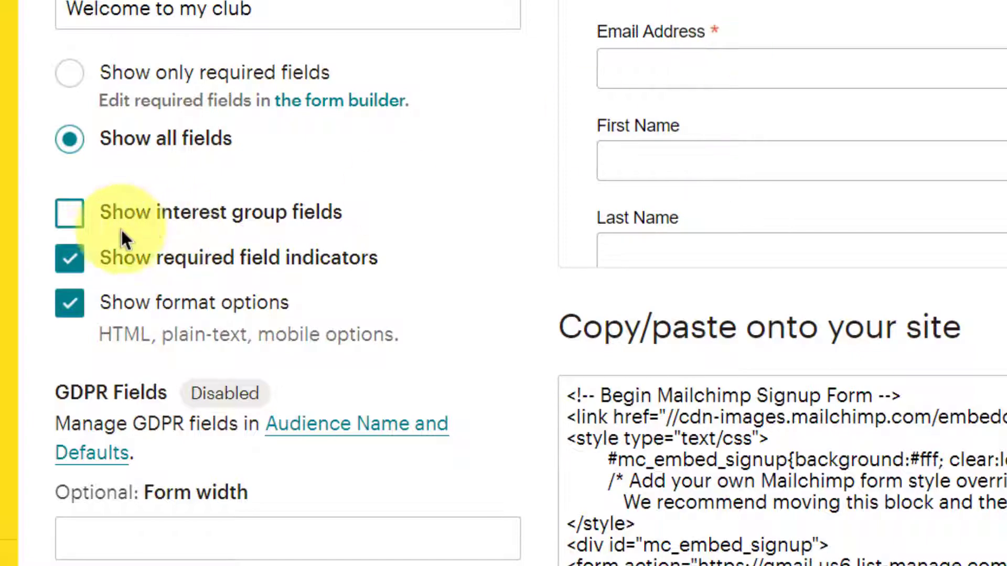
pyautogui.click(74, 261)
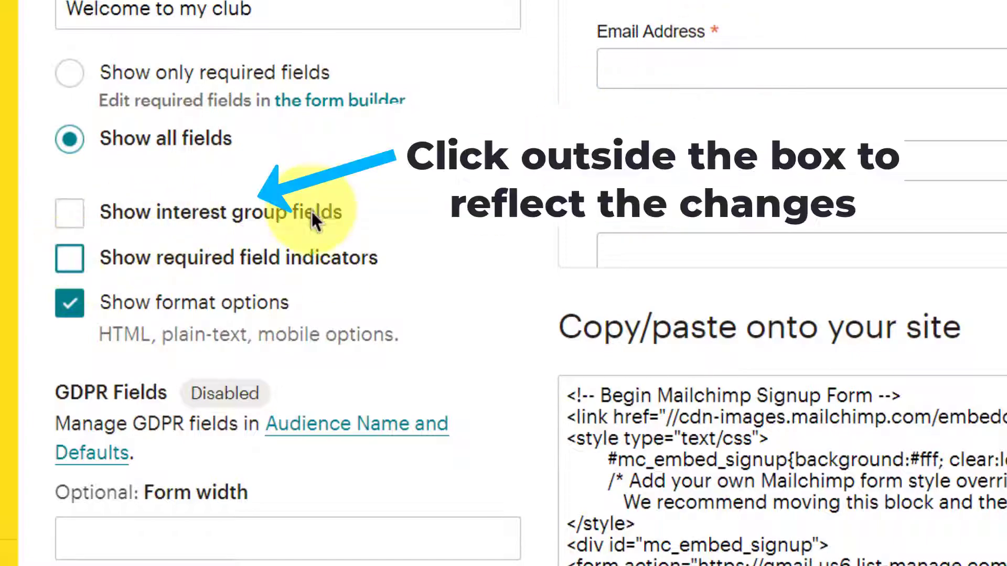
pyautogui.click(70, 260)
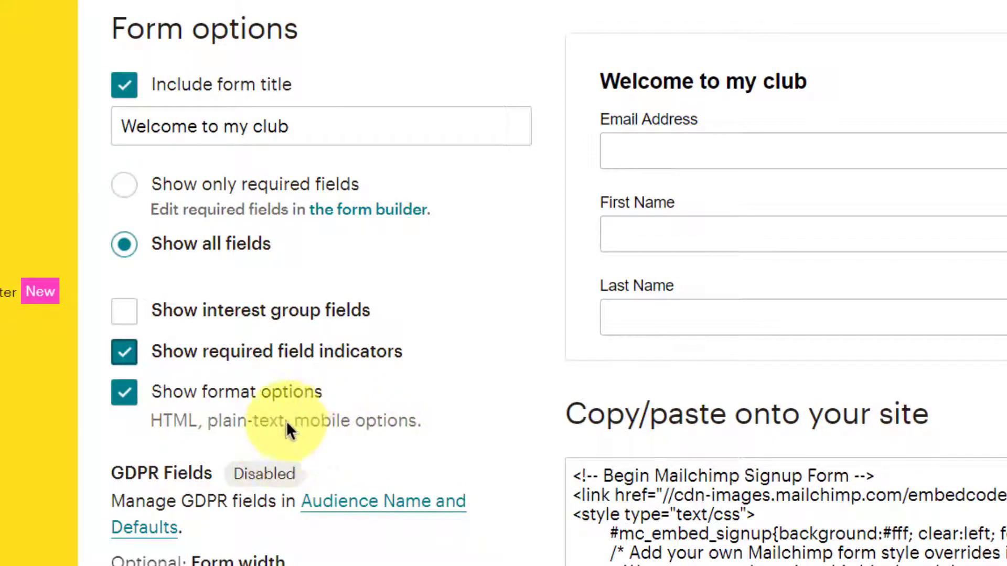
pyautogui.click(126, 399)
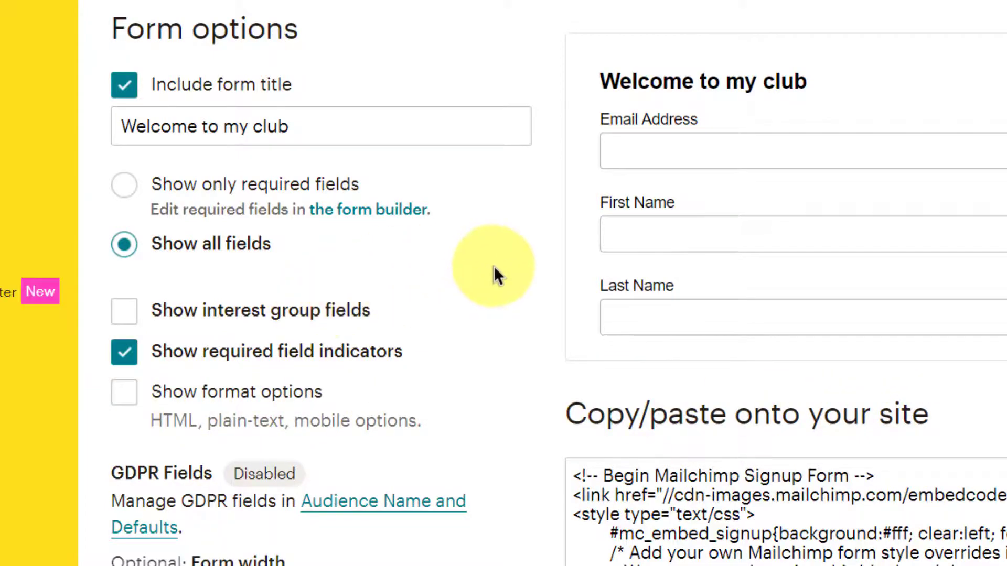
# Step: Open the form builder linked from the embedded form's required fields option
pyautogui.scroll(-2, 493, 278)
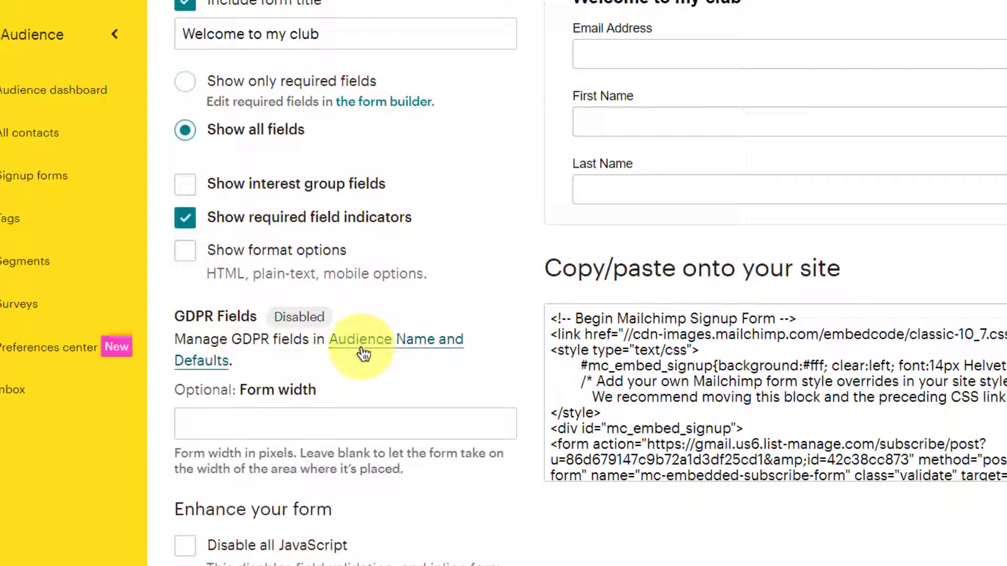
pyautogui.scroll(4, 603, 362)
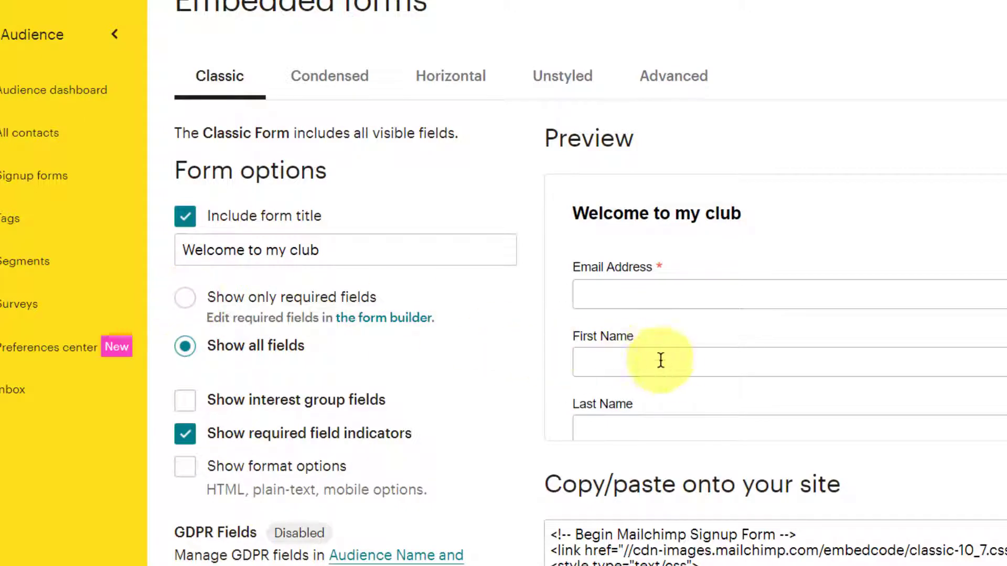
pyautogui.scroll(-3, 656, 357)
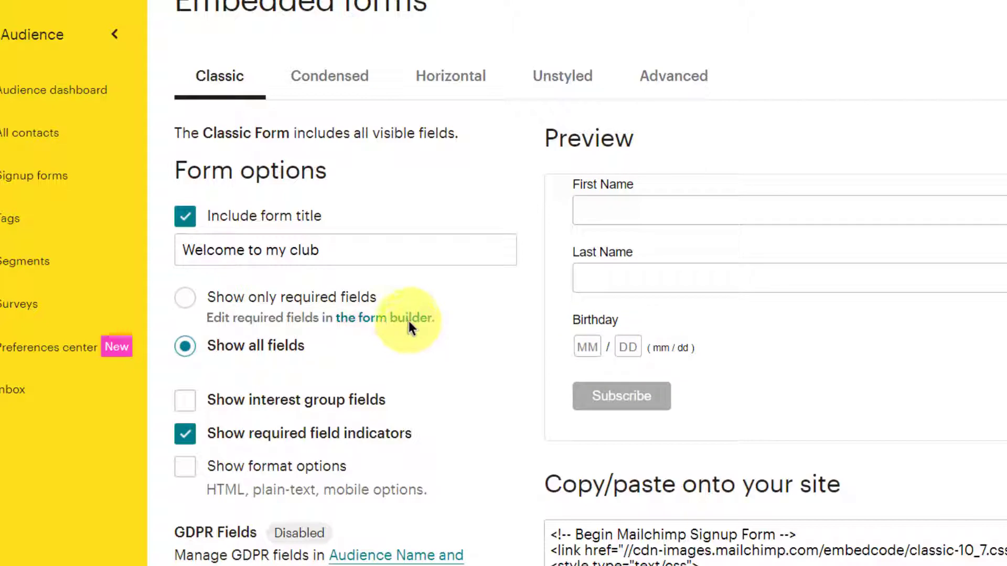
pyautogui.scroll(3, 602, 348)
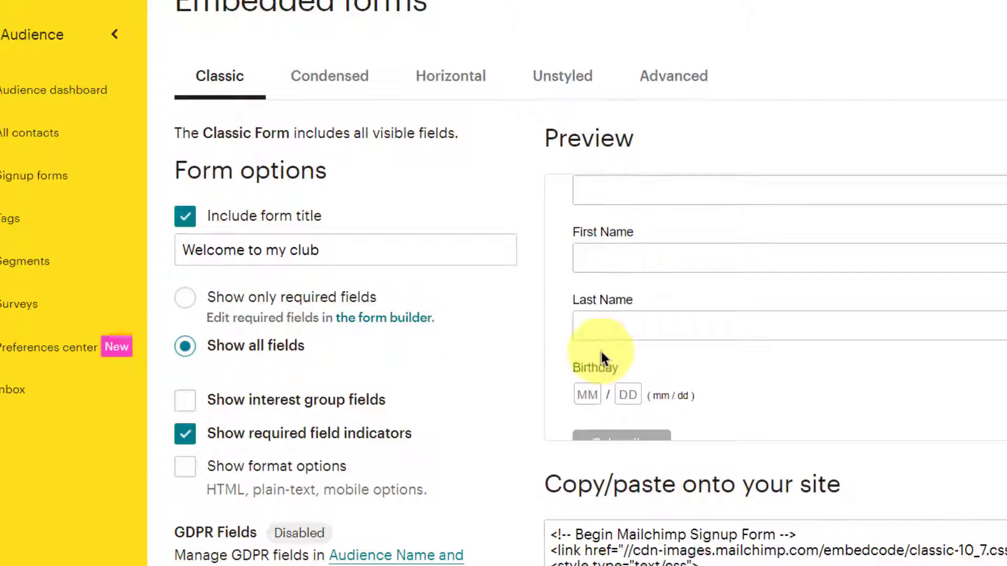
pyautogui.click(381, 325)
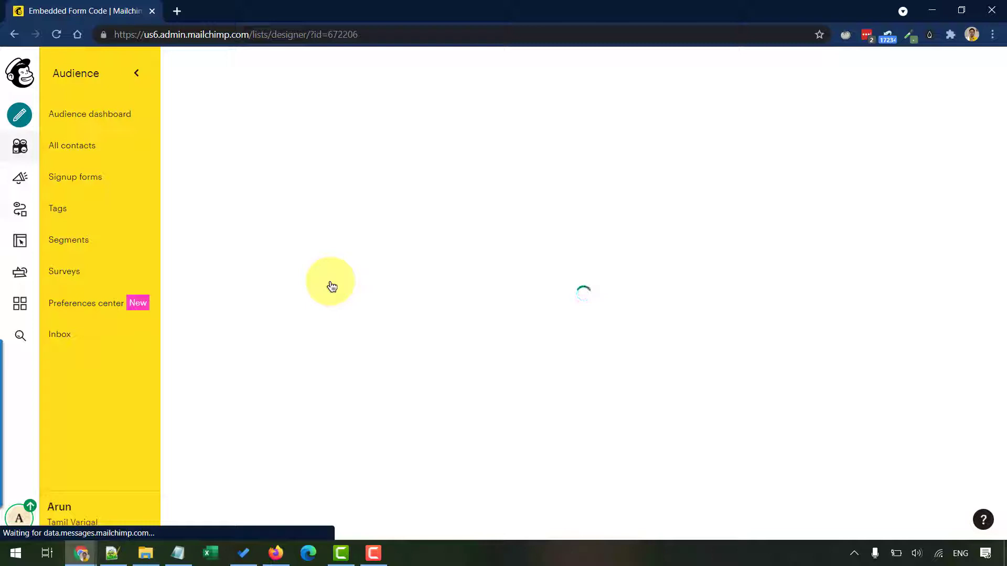
# Step: Delete the First Name field from the signup form, confirming with DELETE
pyautogui.scroll(-7, 330, 285)
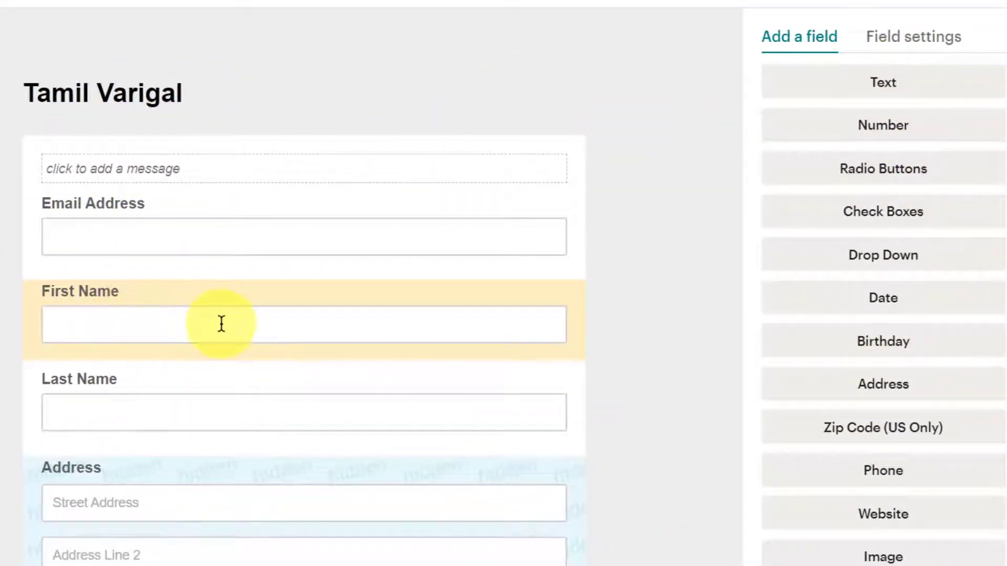
pyautogui.click(373, 319)
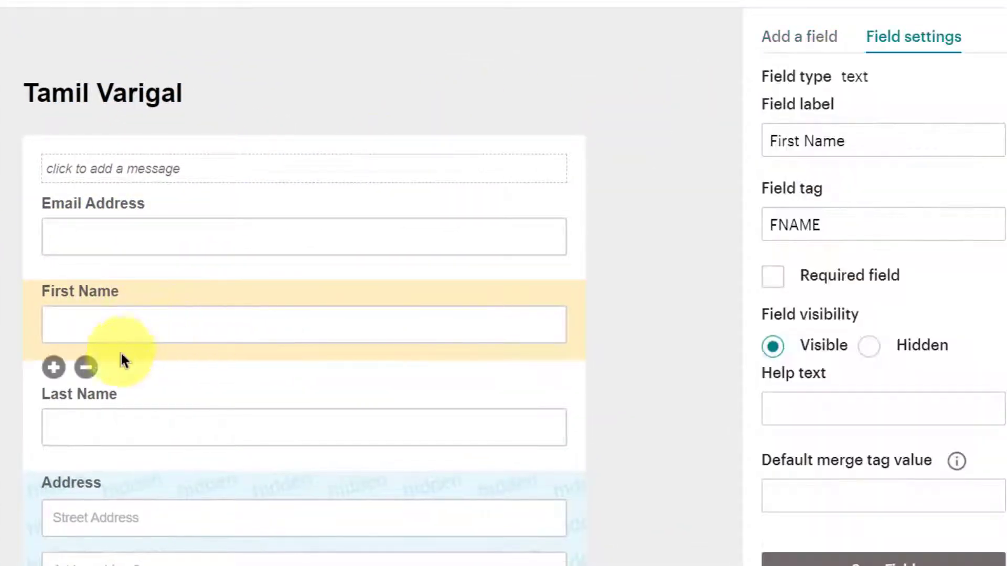
pyautogui.click(86, 367)
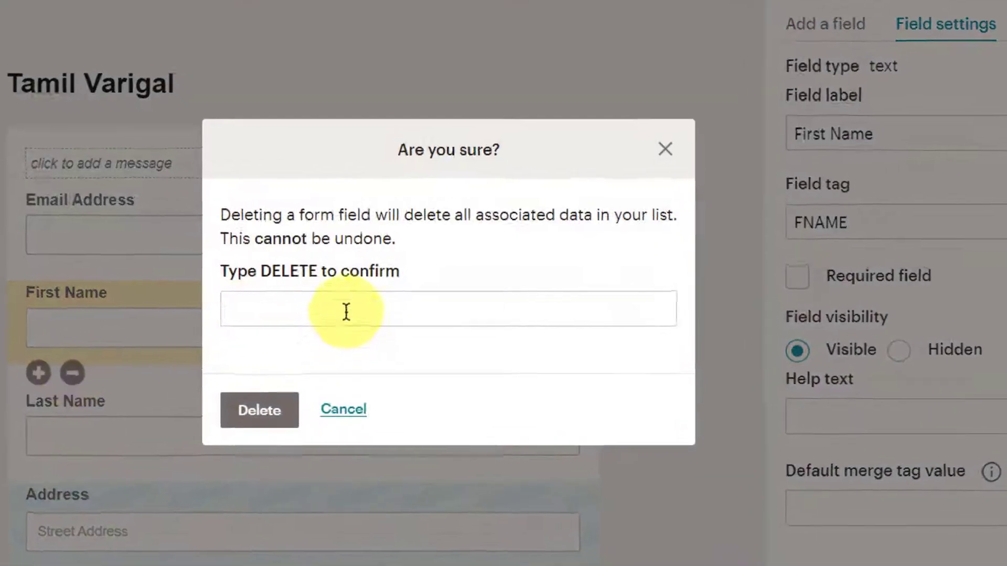
pyautogui.click(347, 311)
pyautogui.write('DELE')
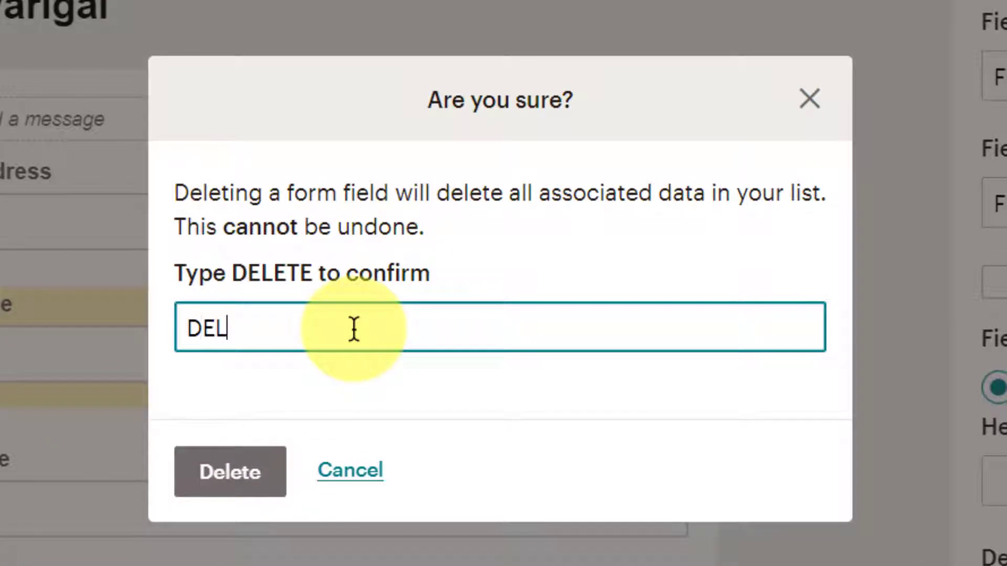
pyautogui.write('TE')
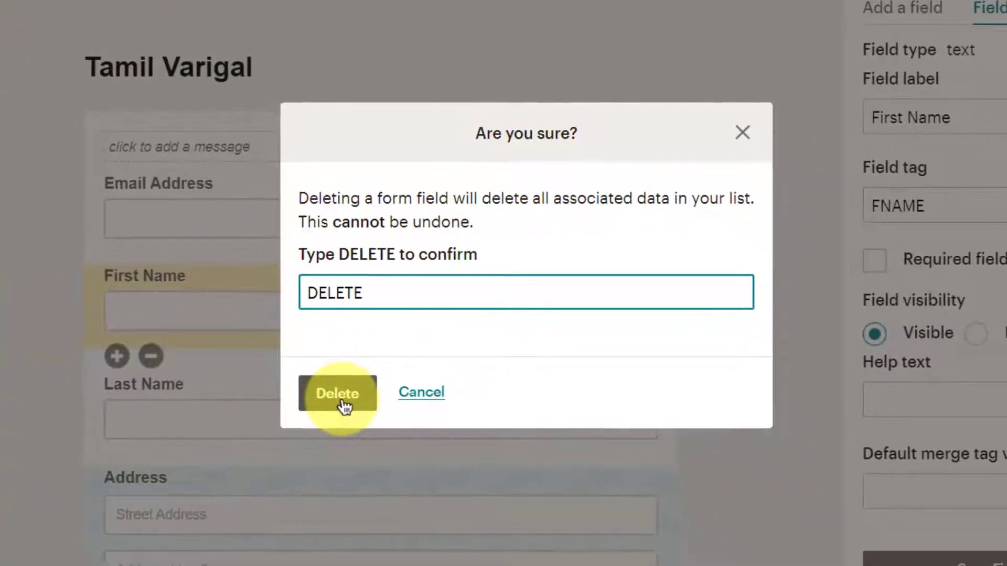
pyautogui.click(341, 401)
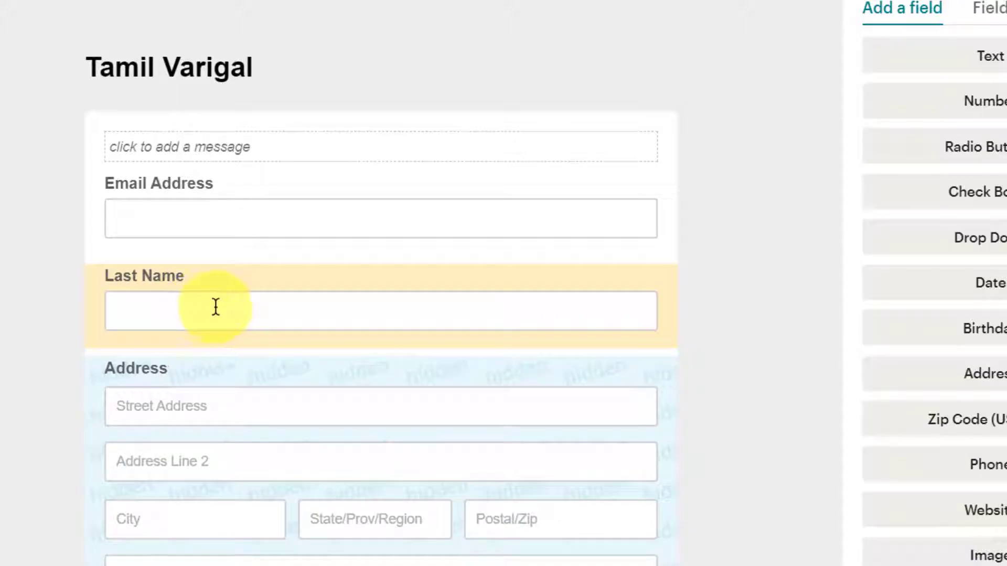
# Step: Delete the Last Name field from the signup form and confirm the deletion
pyautogui.click(202, 245)
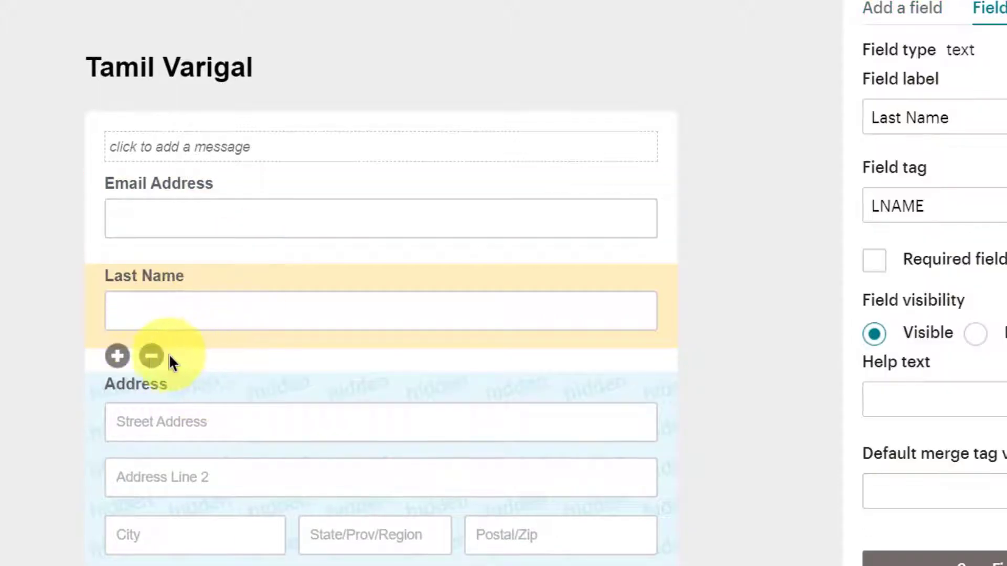
pyautogui.click(151, 358)
pyautogui.click(362, 288)
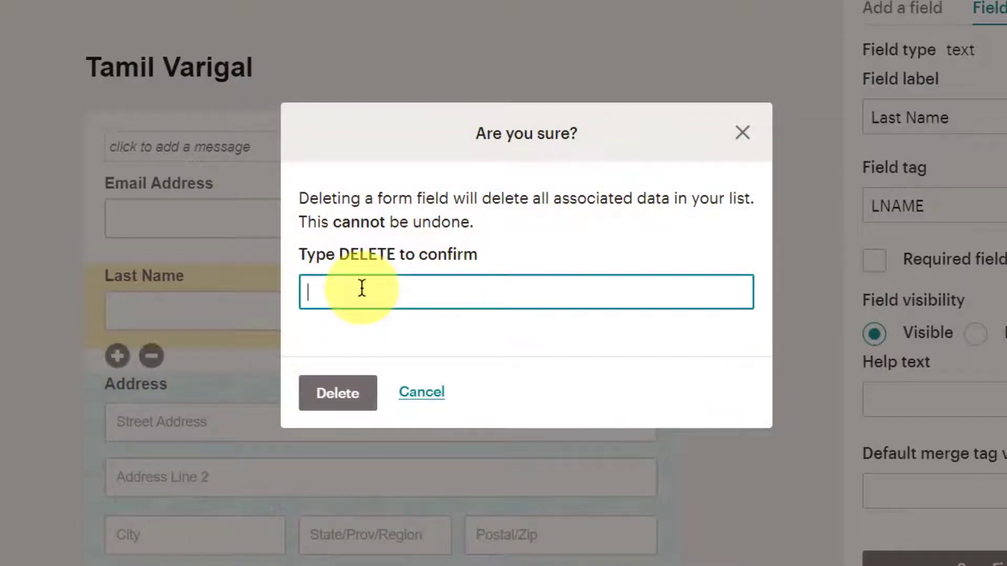
pyautogui.click(339, 396)
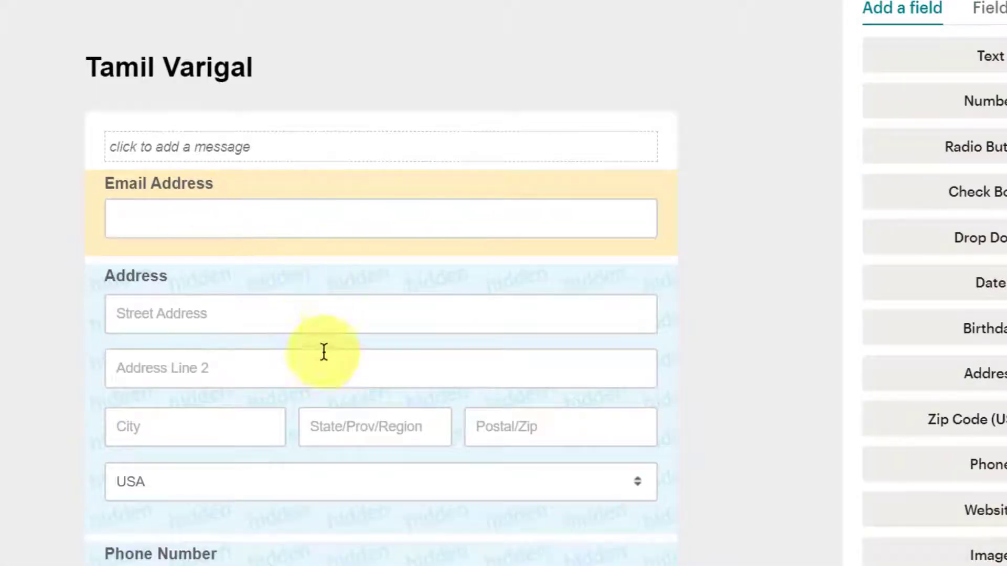
pyautogui.scroll(-5, 212, 485)
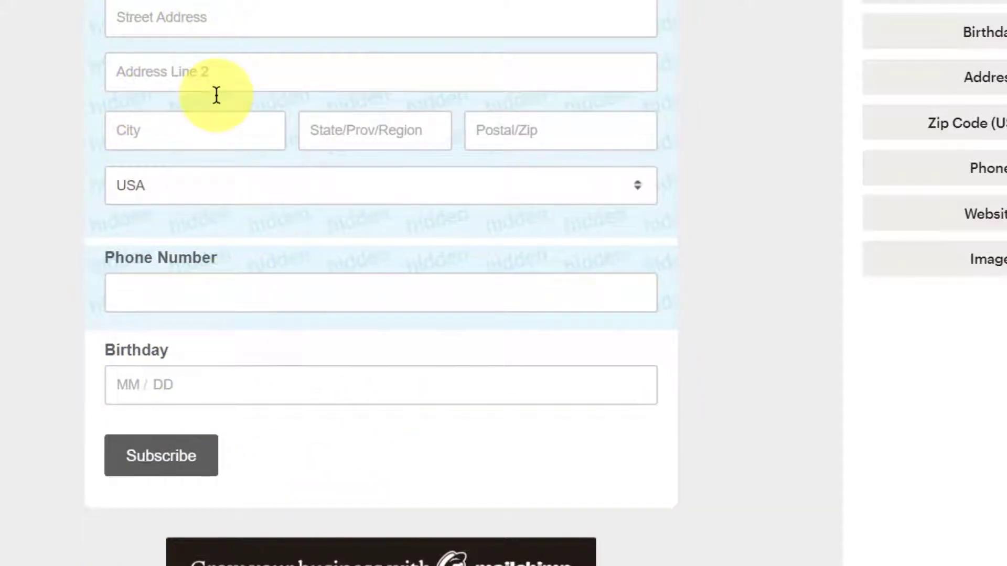
# Step: Delete the Birthday field from the signup form, confirming the deletion with DELETE
pyautogui.click(191, 386)
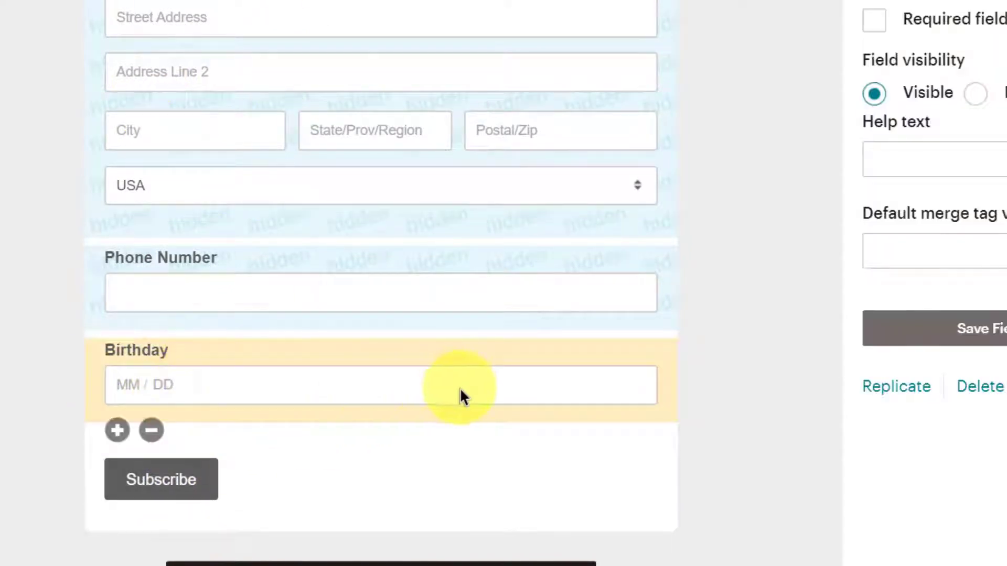
pyautogui.click(151, 431)
pyautogui.click(387, 288)
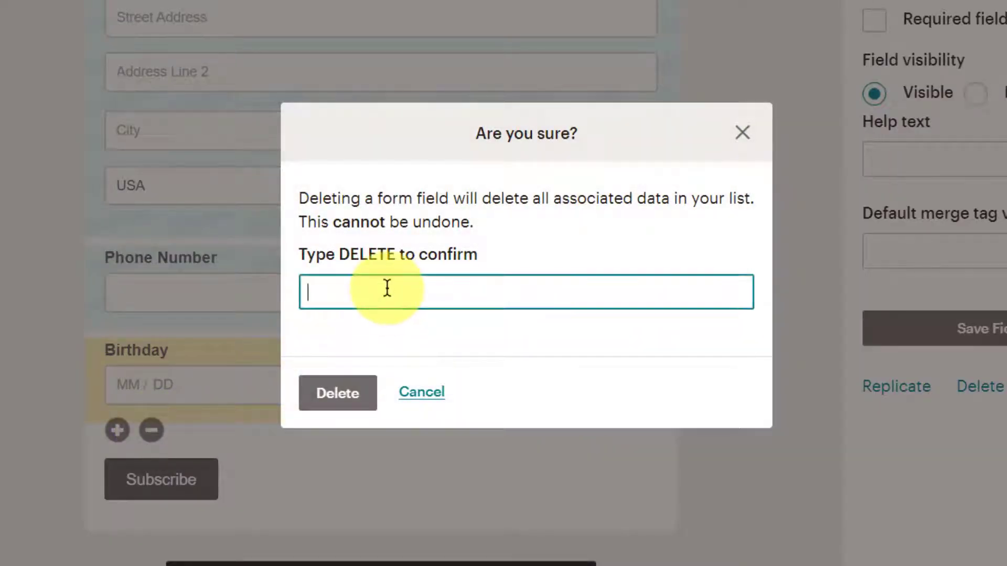
pyautogui.click(333, 408)
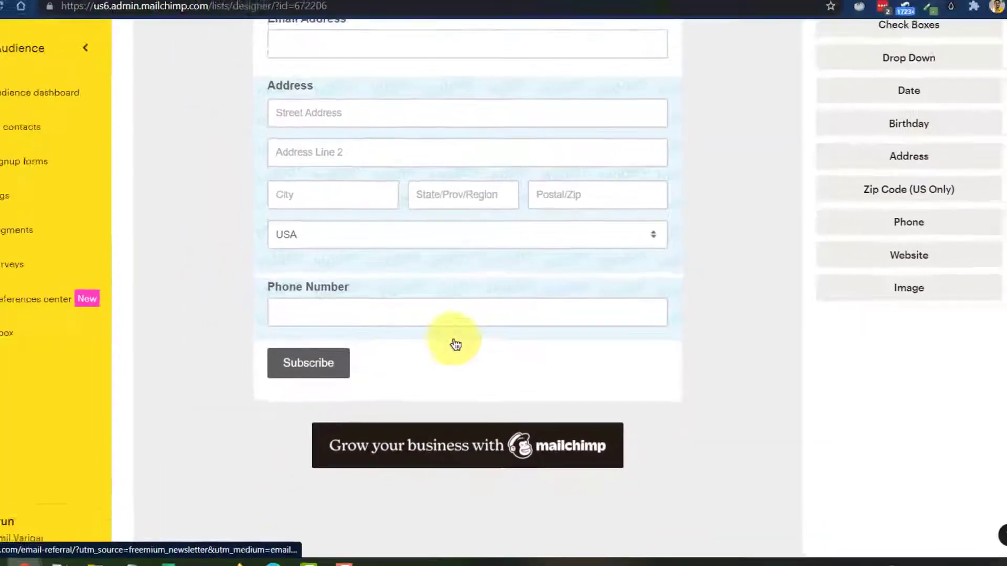
# Step: Leave the form builder and return to the audience's signup forms to open the embedded form settings
pyautogui.scroll(5, 348, 283)
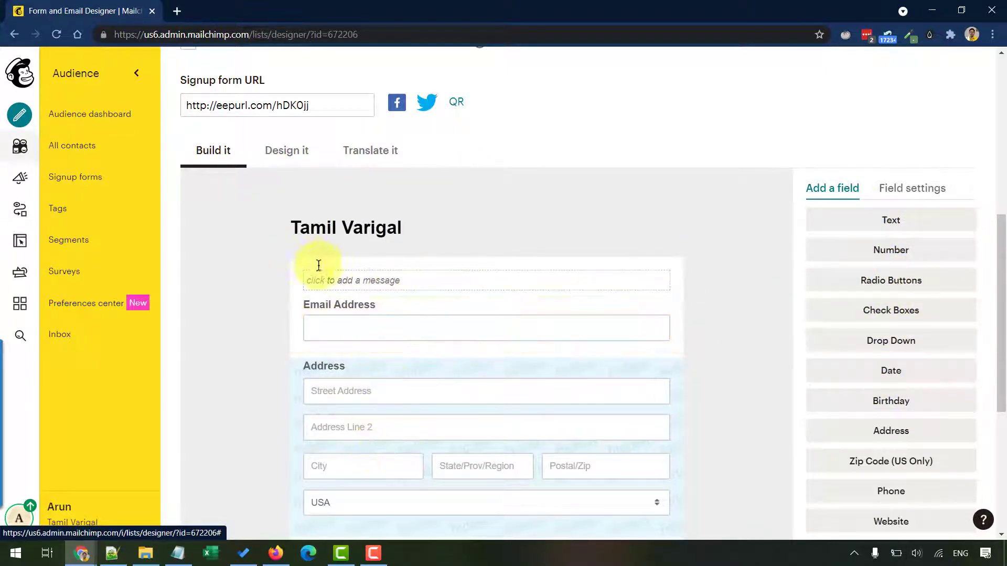
pyautogui.scroll(6, 164, 168)
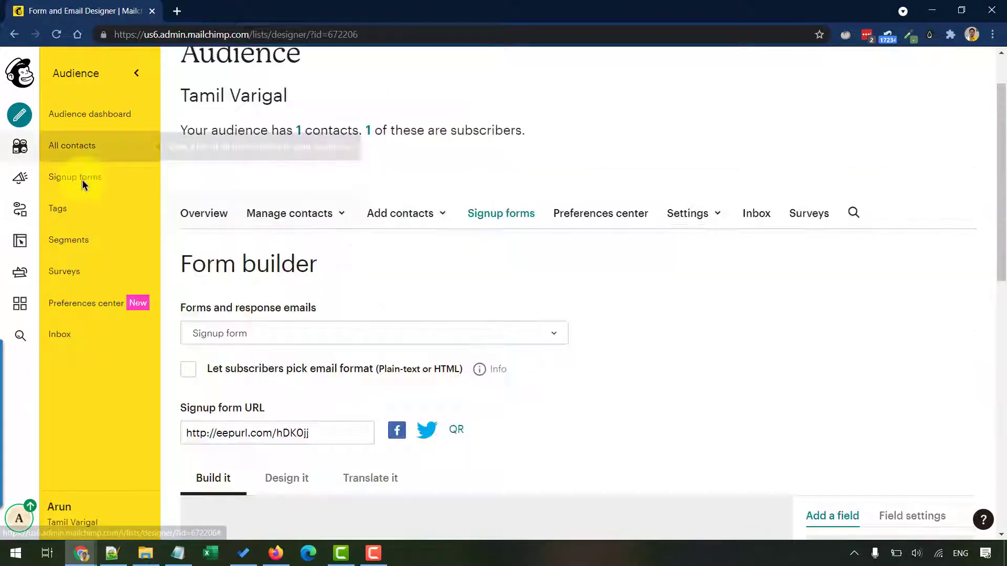
pyautogui.click(83, 178)
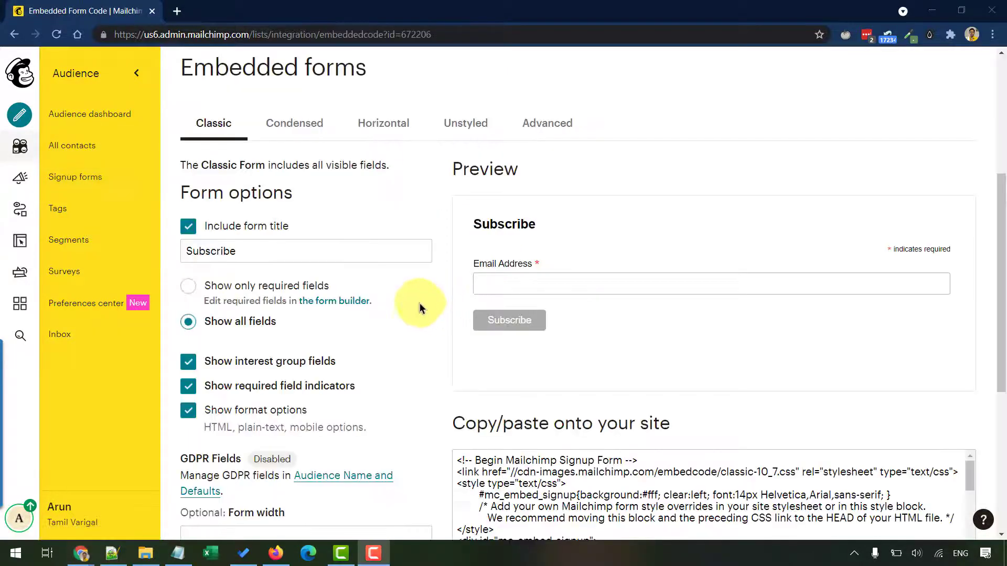
# Step: Review the Classic embedded form's preview and copy its full embed code
pyautogui.scroll(5, 402, 230)
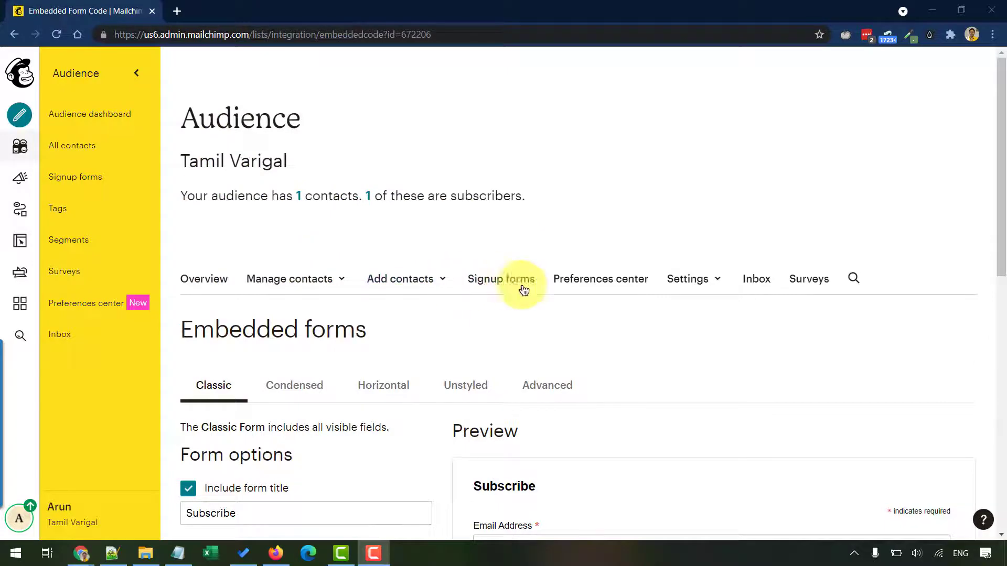
pyautogui.scroll(-3, 491, 355)
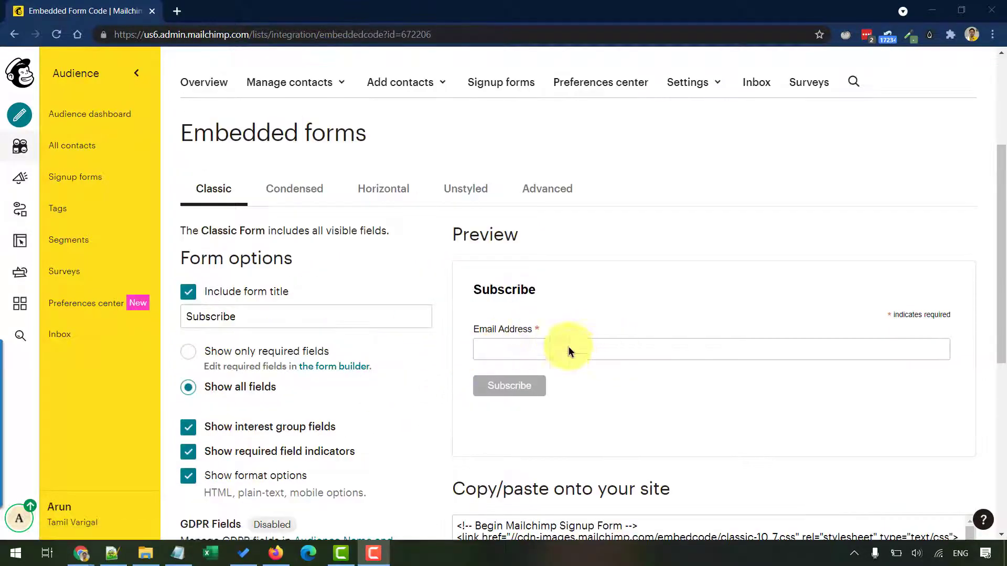
pyautogui.scroll(-4, 506, 297)
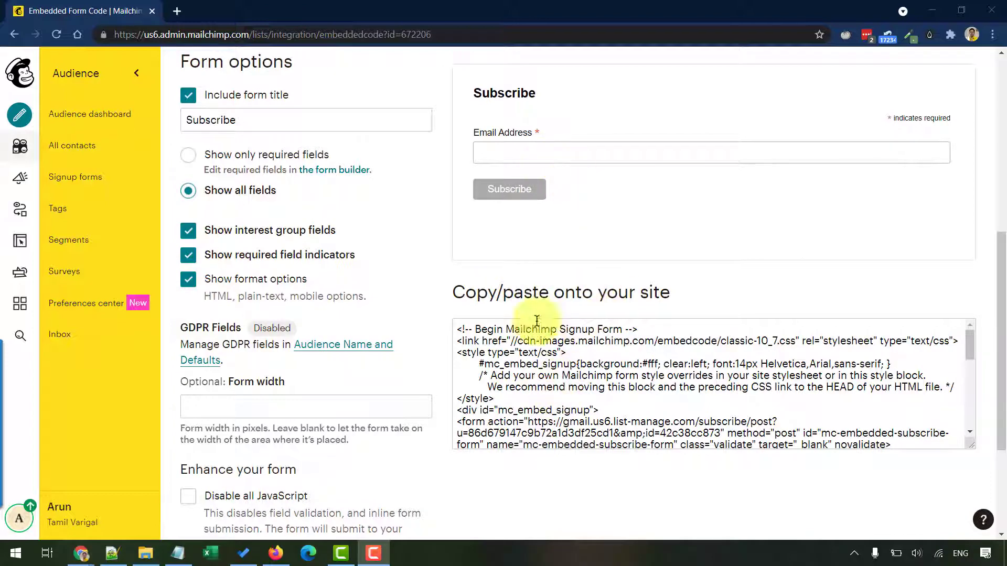
pyautogui.click(529, 362)
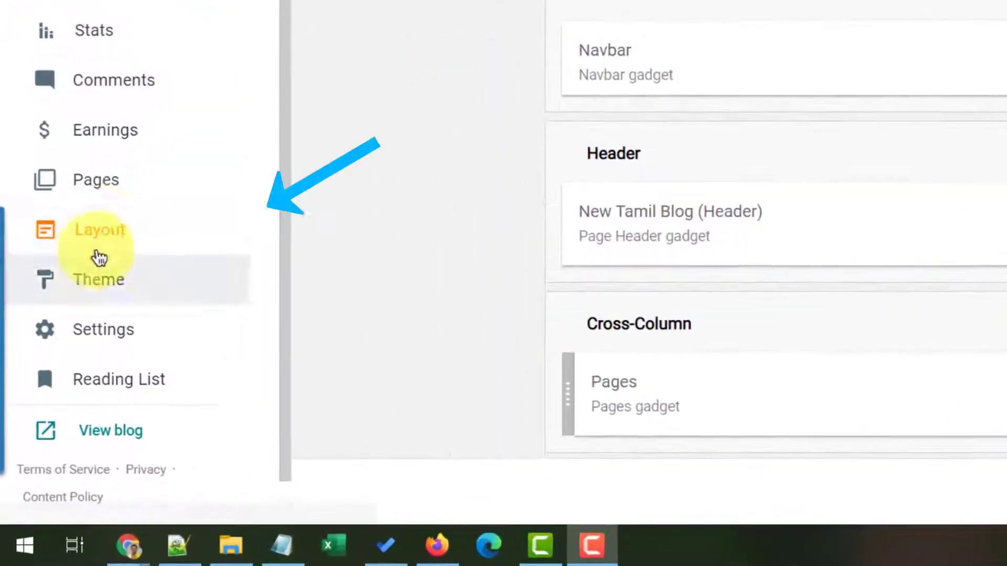
# Step: In the Blogger layout, add an HTML/JavaScript gadget to the sidebar-right-1 section
pyautogui.scroll(-5, 870, 297)
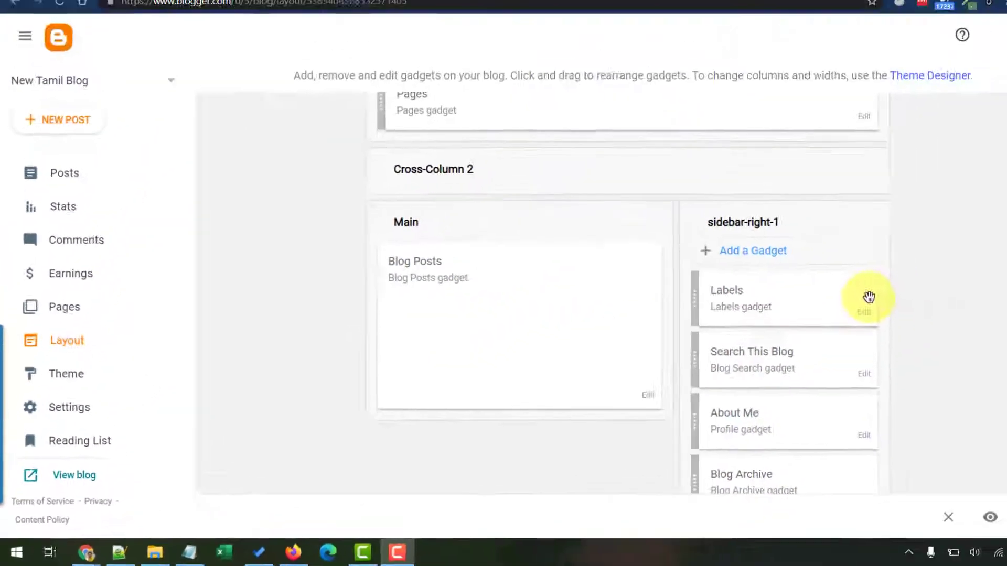
pyautogui.click(713, 275)
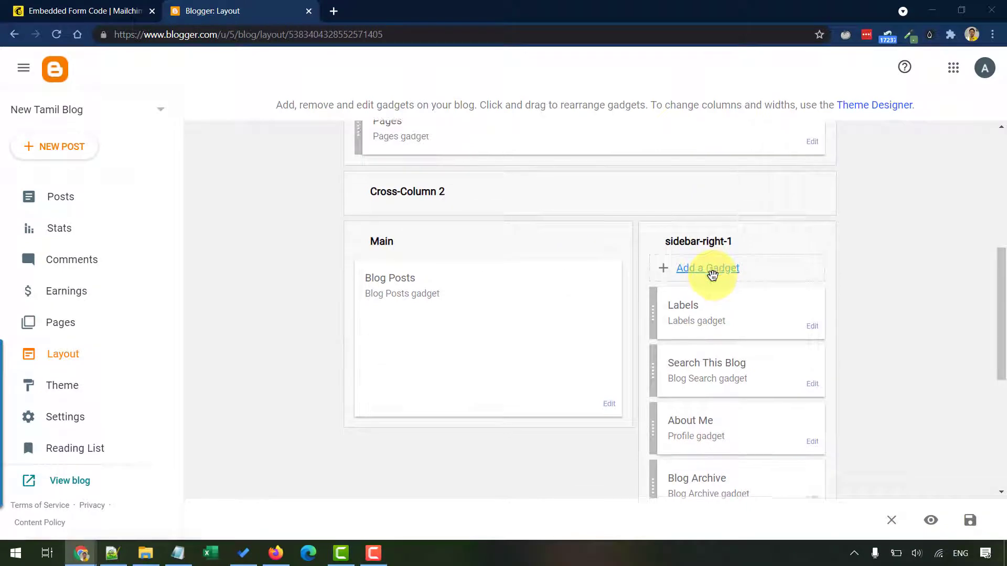
pyautogui.scroll(-4, 712, 275)
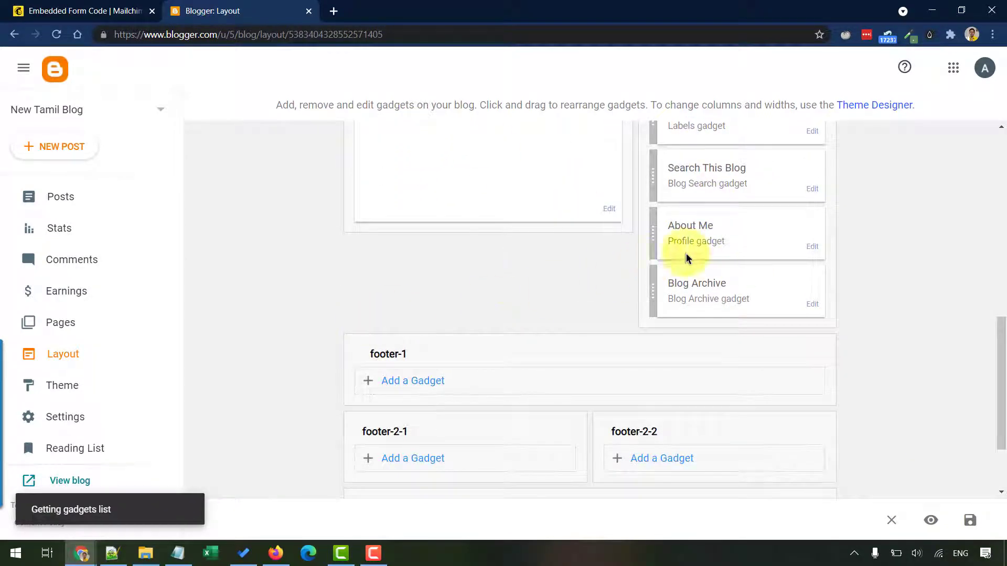
pyautogui.scroll(2, 816, 209)
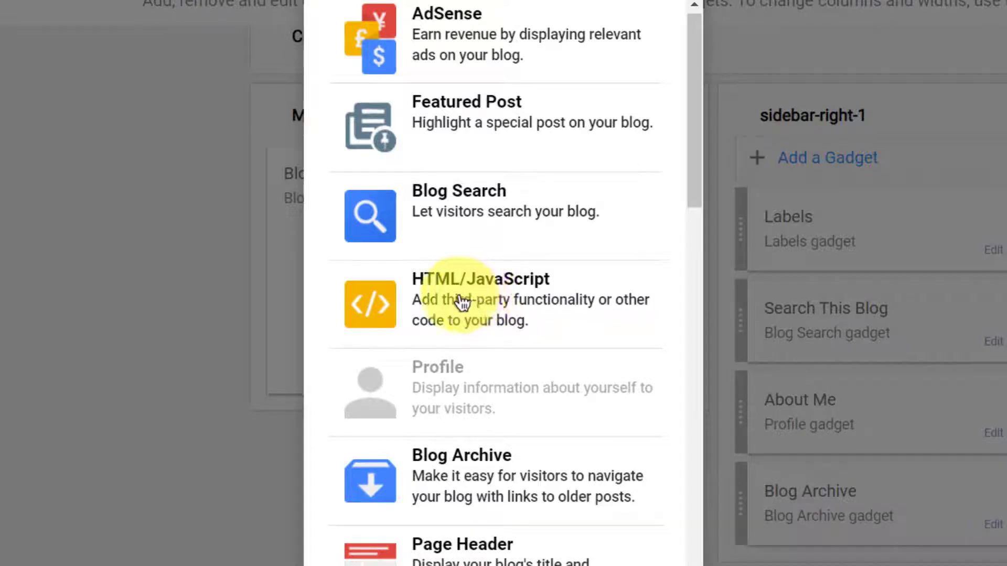
pyautogui.click(461, 302)
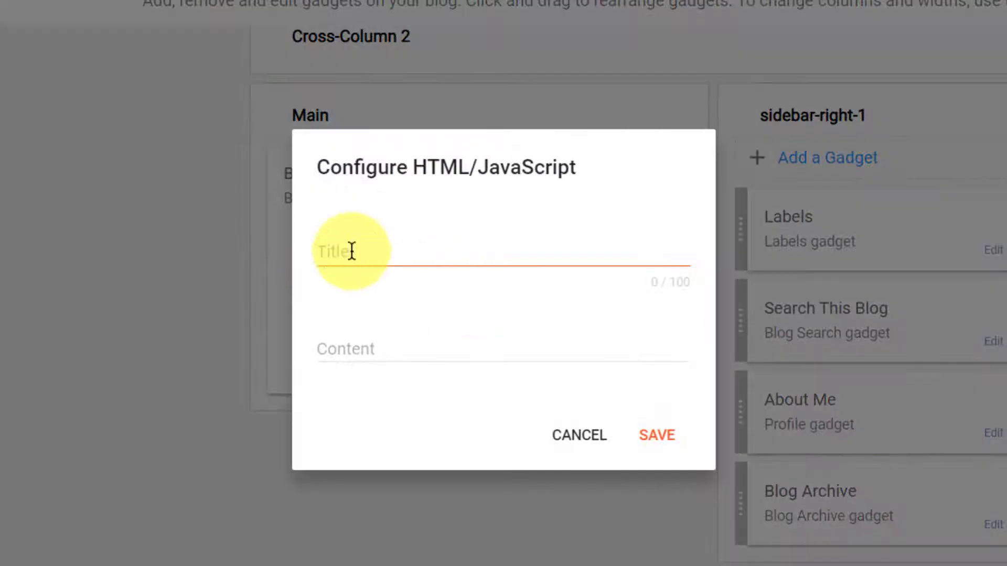
# Step: Paste the Mailchimp embed code as the gadget's content, save the gadget without a title, and open the blog for viewing
pyautogui.click(369, 346)
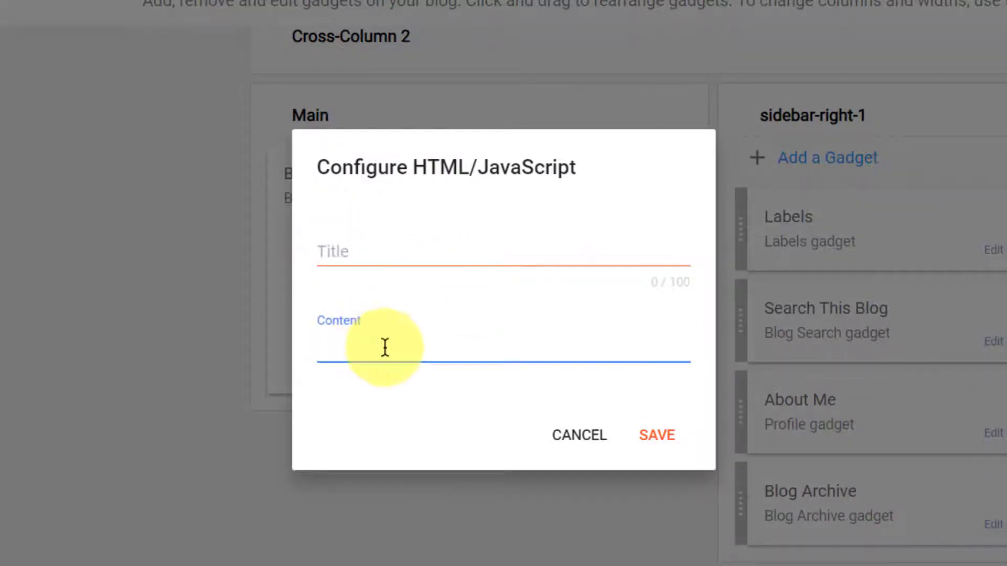
pyautogui.hotkey('ctrl', 'v')
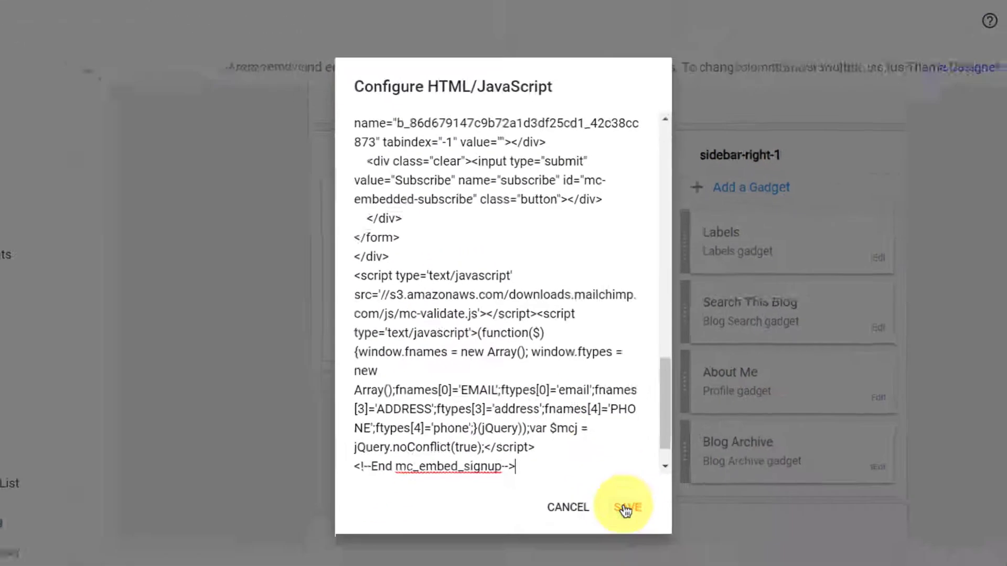
pyautogui.click(621, 501)
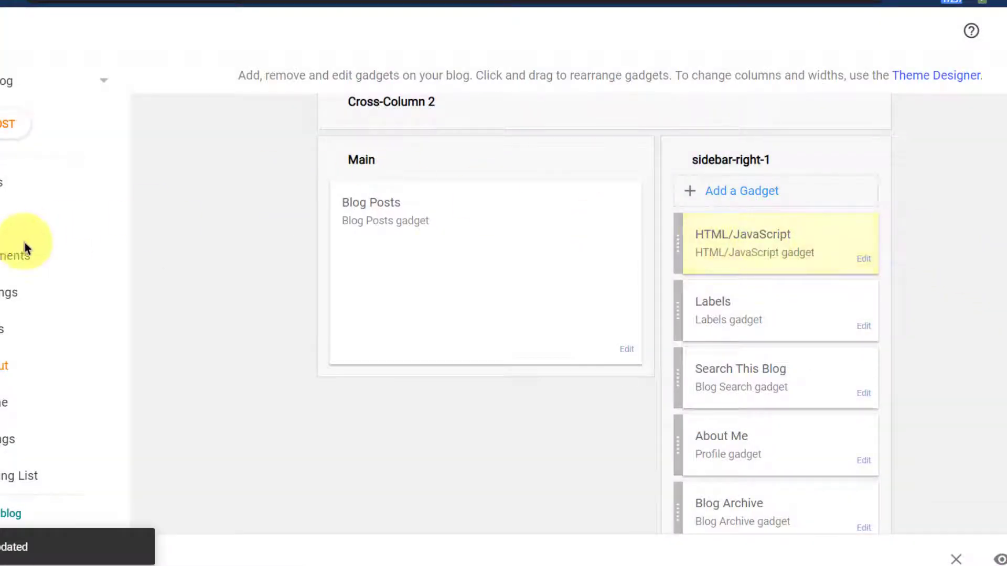
pyautogui.click(58, 511)
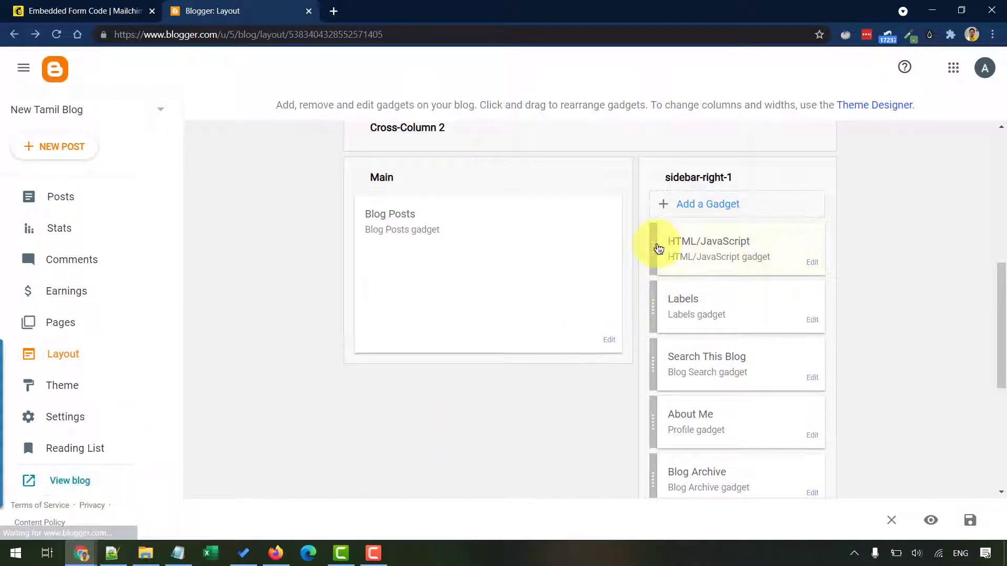